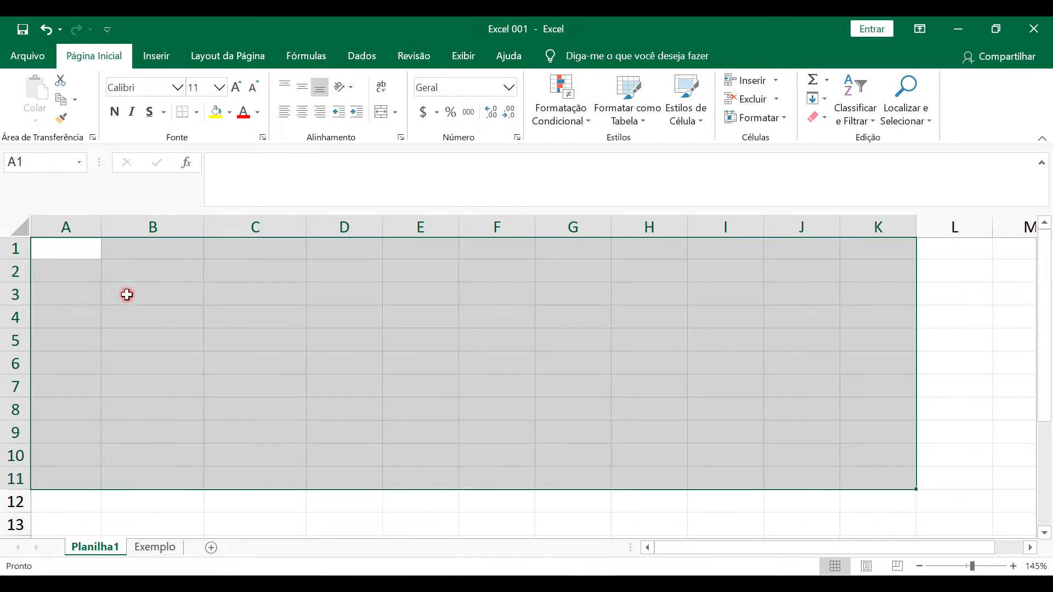
pyautogui.click(270, 312)
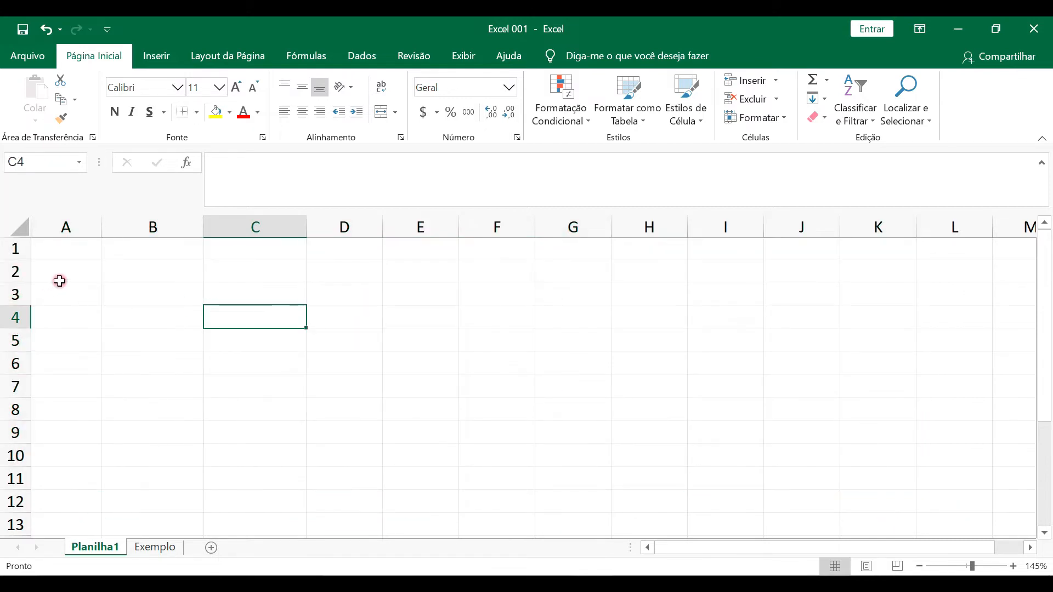
pyautogui.click(65, 250)
pyautogui.click(70, 269)
pyautogui.click(136, 277)
pyautogui.click(240, 356)
pyautogui.click(335, 339)
pyautogui.click(451, 291)
pyautogui.click(416, 337)
# Enter the text "Células" in cell A1 and reselect that cell
pyautogui.click(84, 245)
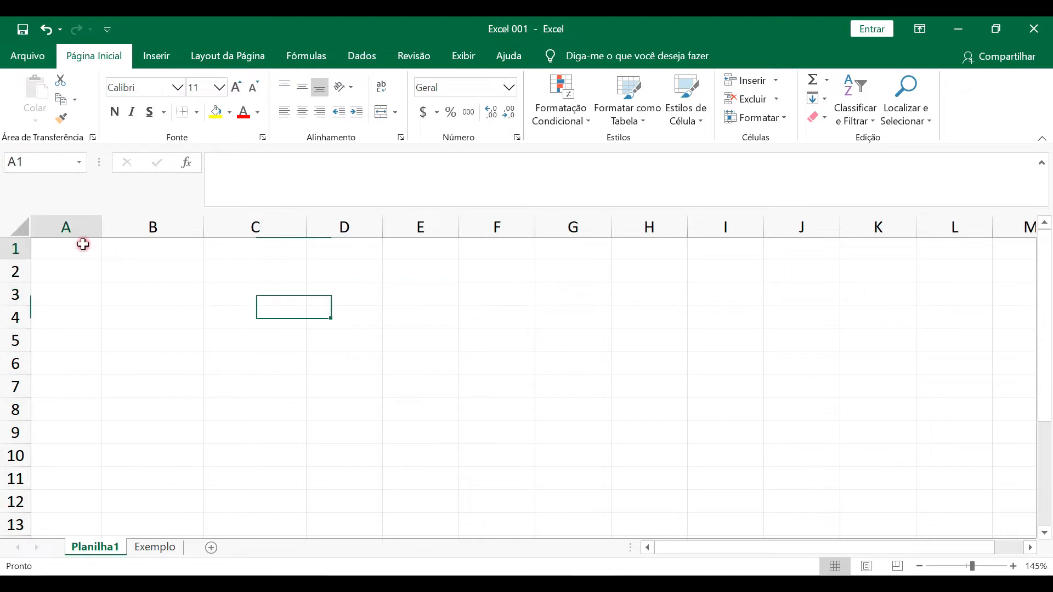
pyautogui.write('Cél')
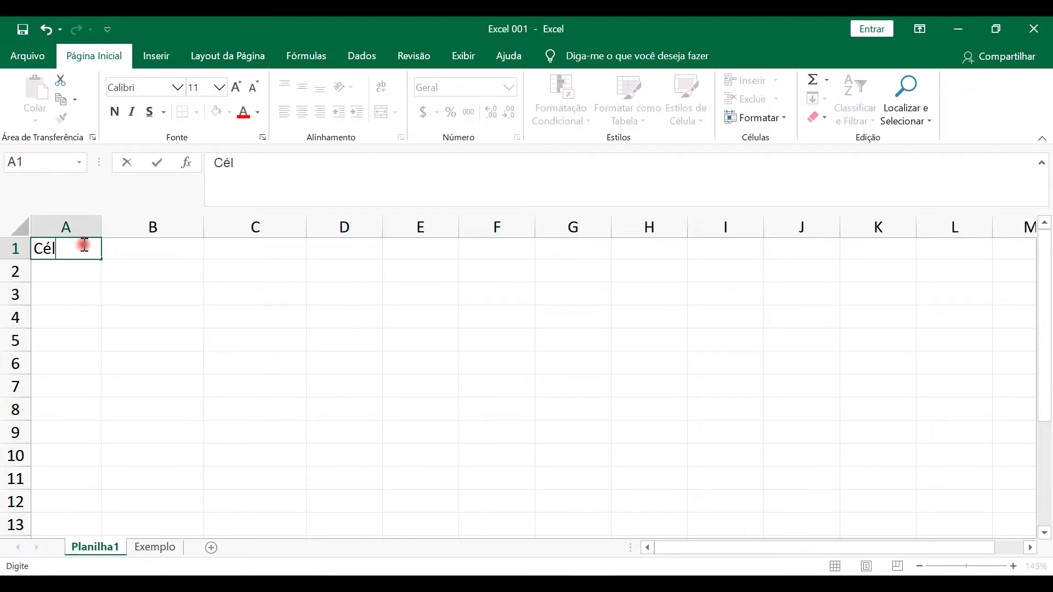
pyautogui.press('Return')
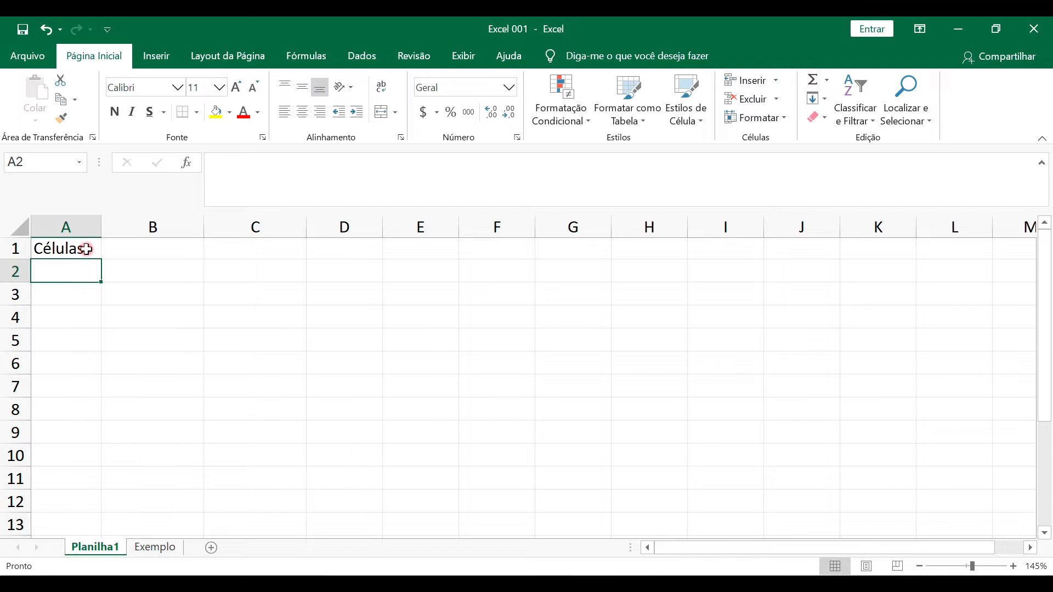
pyautogui.click(86, 250)
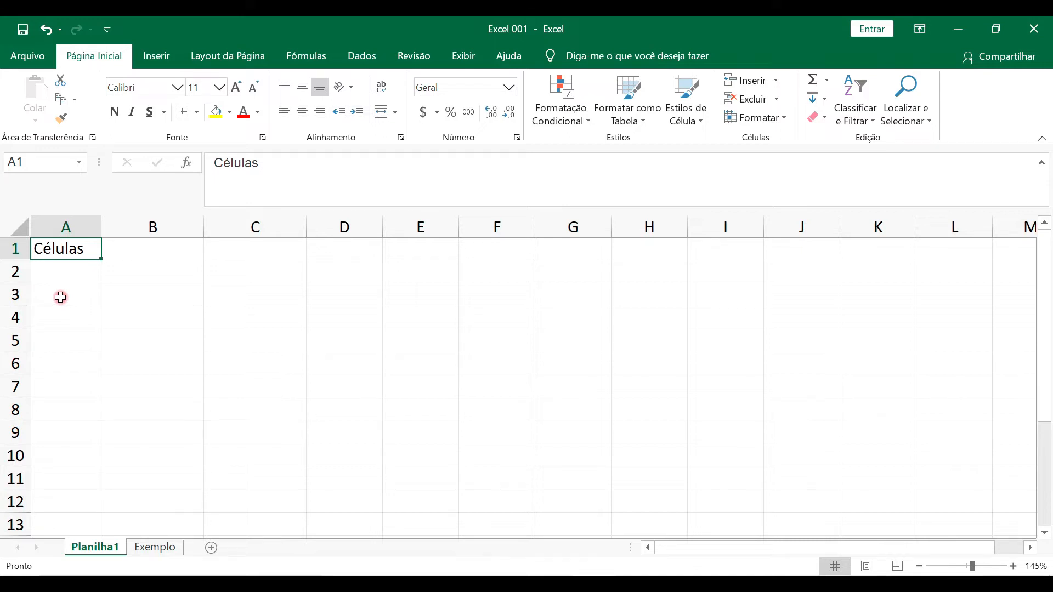
# Examine the sheet's columns and rows by highlighting columns A to H and rows 1 to 11
pyautogui.click(77, 385)
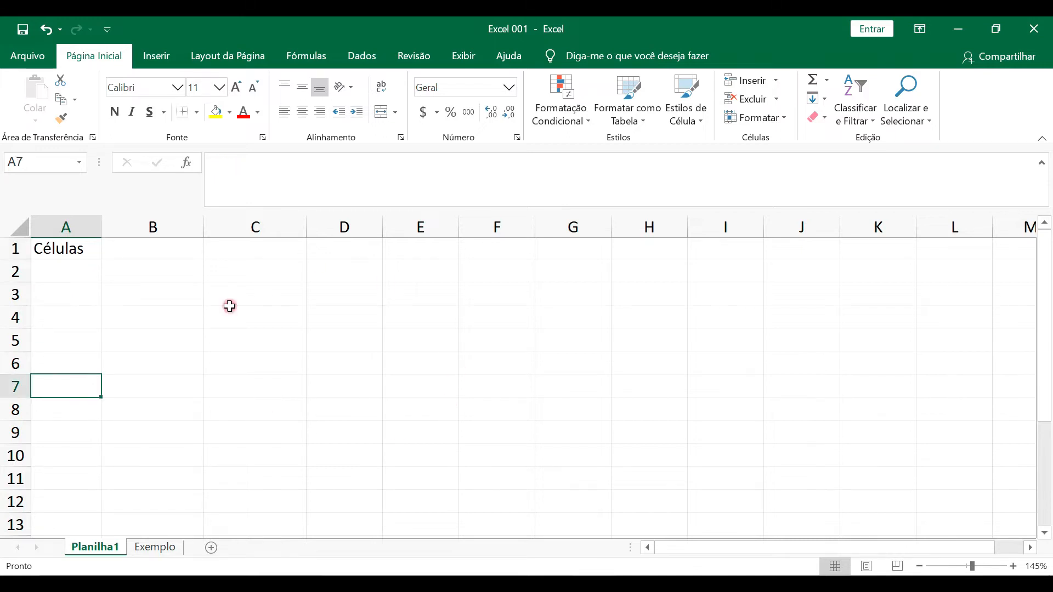
pyautogui.click(163, 381)
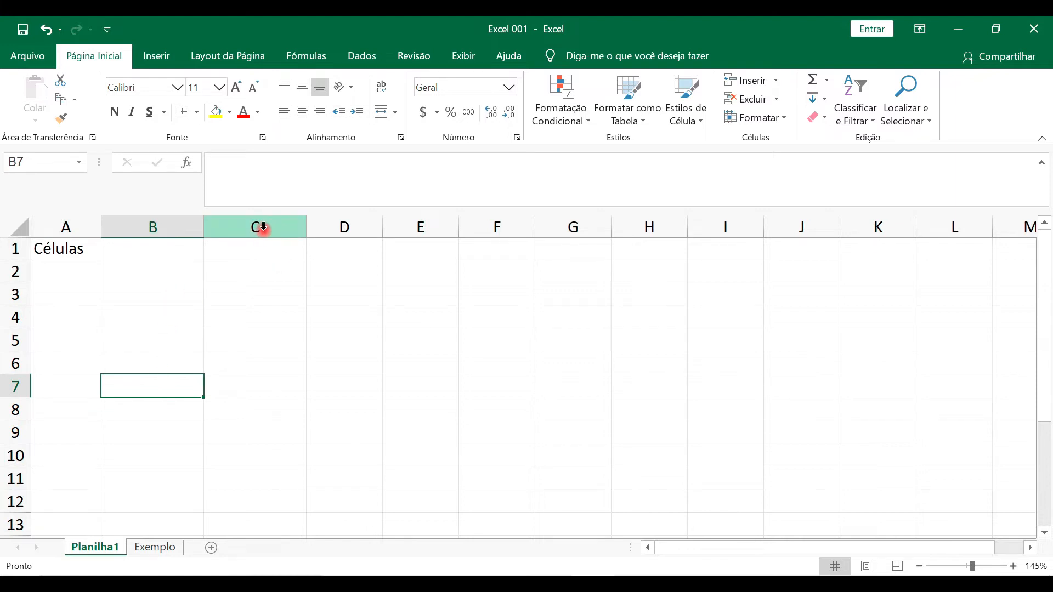
pyautogui.click(261, 383)
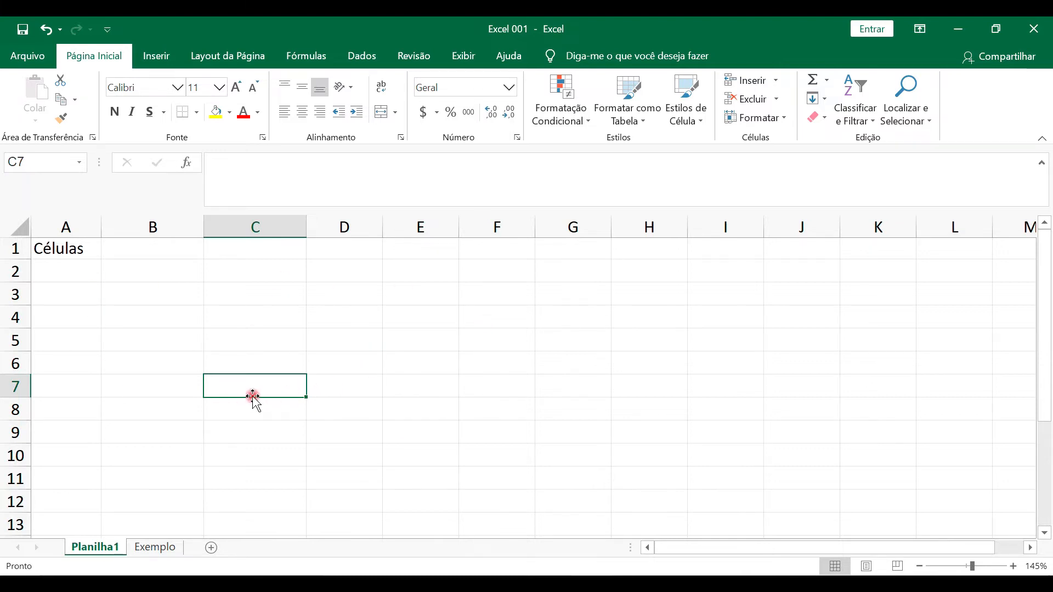
pyautogui.moveTo(66, 226); pyautogui.dragTo(673, 226)
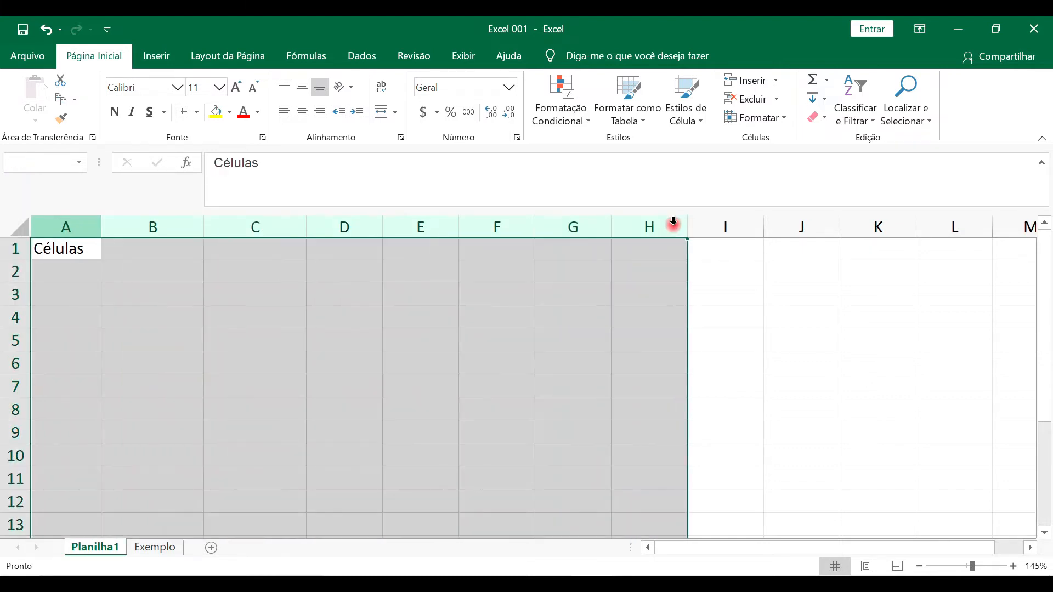
pyautogui.moveTo(17, 249); pyautogui.dragTo(6, 478)
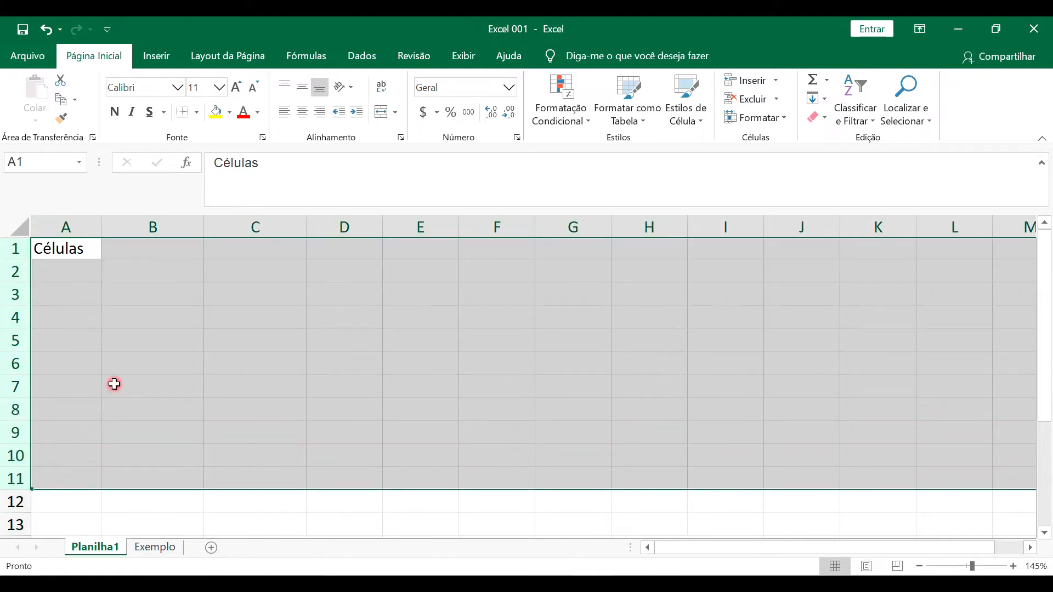
pyautogui.click(157, 309)
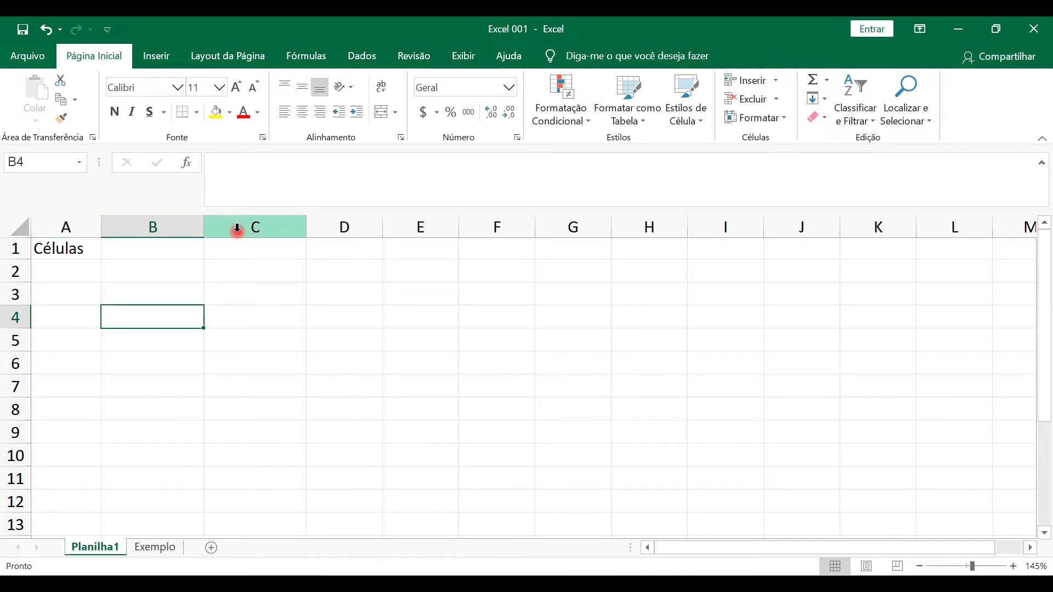
# Highlight the whole of column B and the whole of row 2 to see how far each extends
pyautogui.click(134, 228)
pyautogui.scroll(-12, 140, 272)
pyautogui.scroll(12, 139, 278)
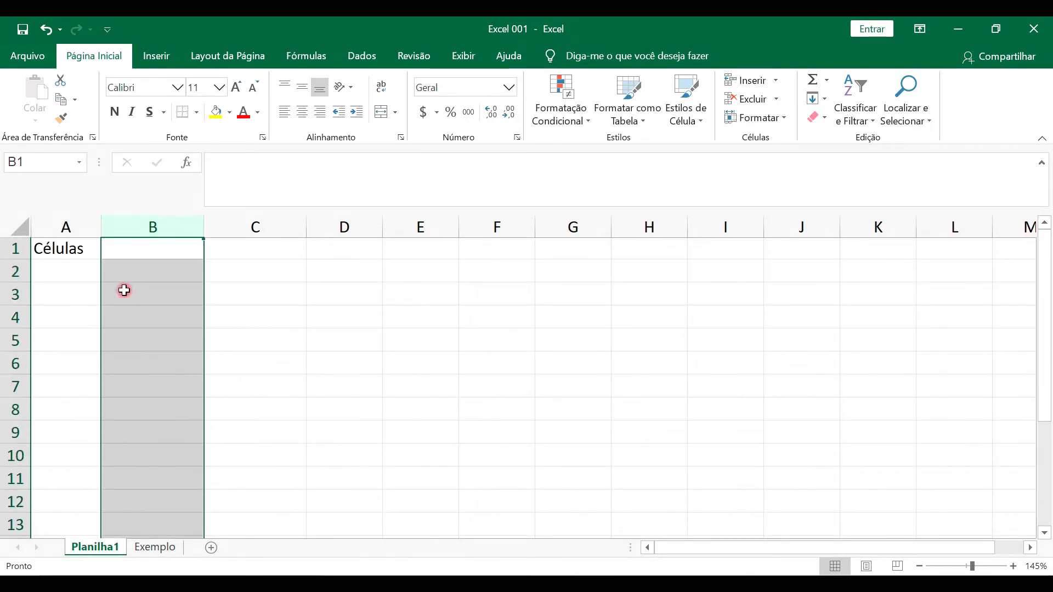
pyautogui.click(14, 271)
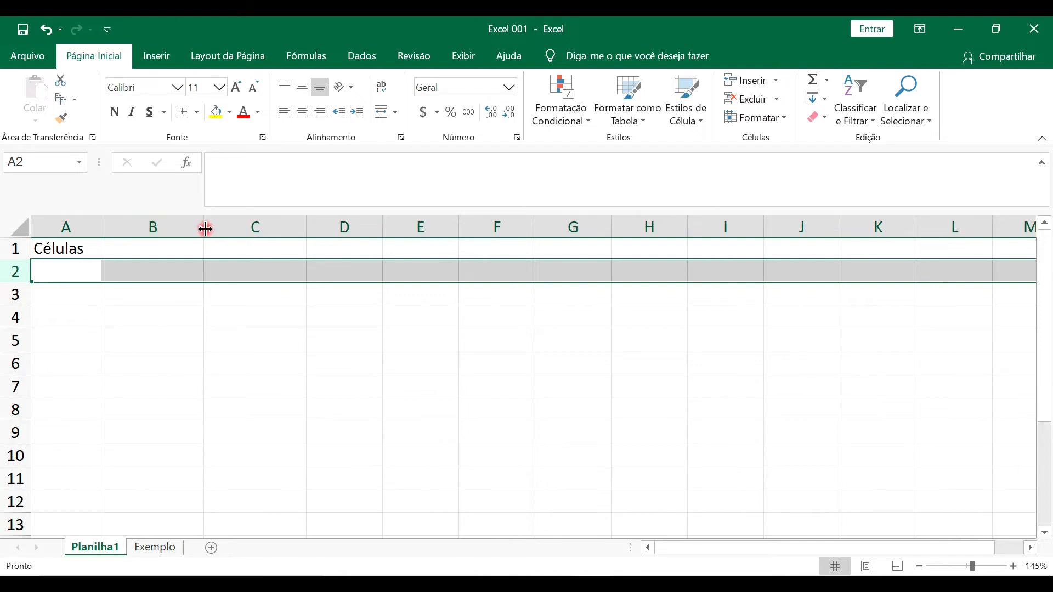
# Widen column B slightly and reduce the height of row 2 a little
pyautogui.moveTo(205, 228)
pyautogui.mouseDown()
pyautogui.moveTo(143, 227)
pyautogui.moveTo(220, 226)
pyautogui.mouseUp()
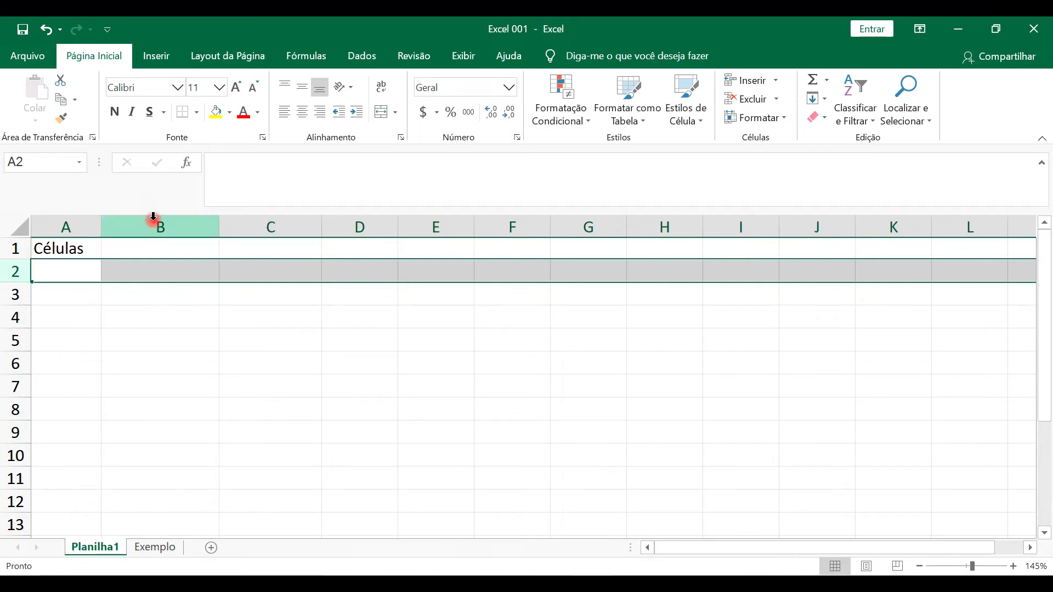
pyautogui.moveTo(18, 283)
pyautogui.mouseDown()
pyautogui.moveTo(17, 307)
pyautogui.moveTo(18, 282)
pyautogui.mouseUp()
pyautogui.click(160, 273)
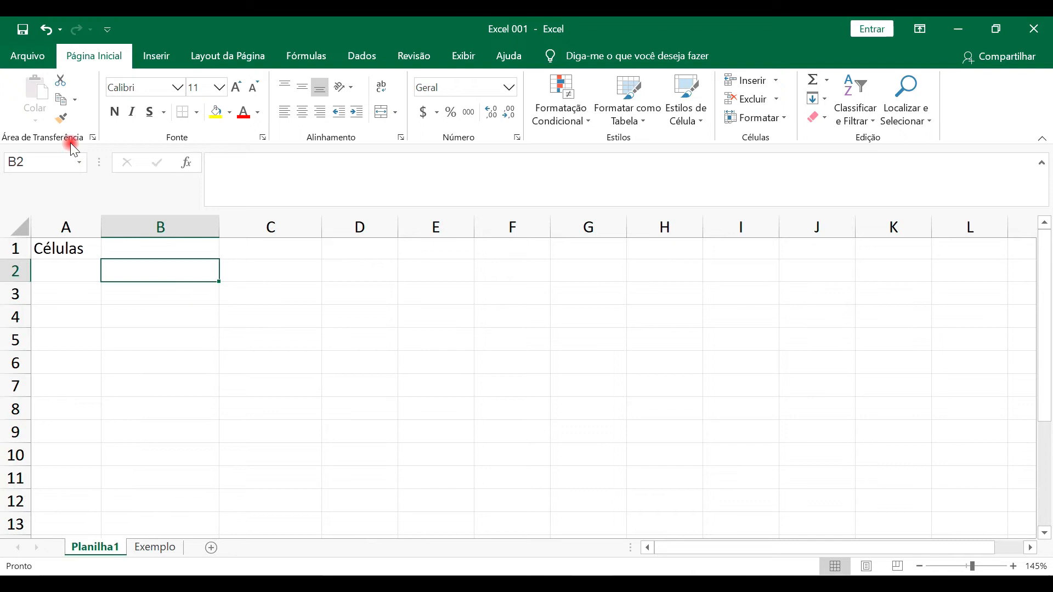
pyautogui.click(172, 313)
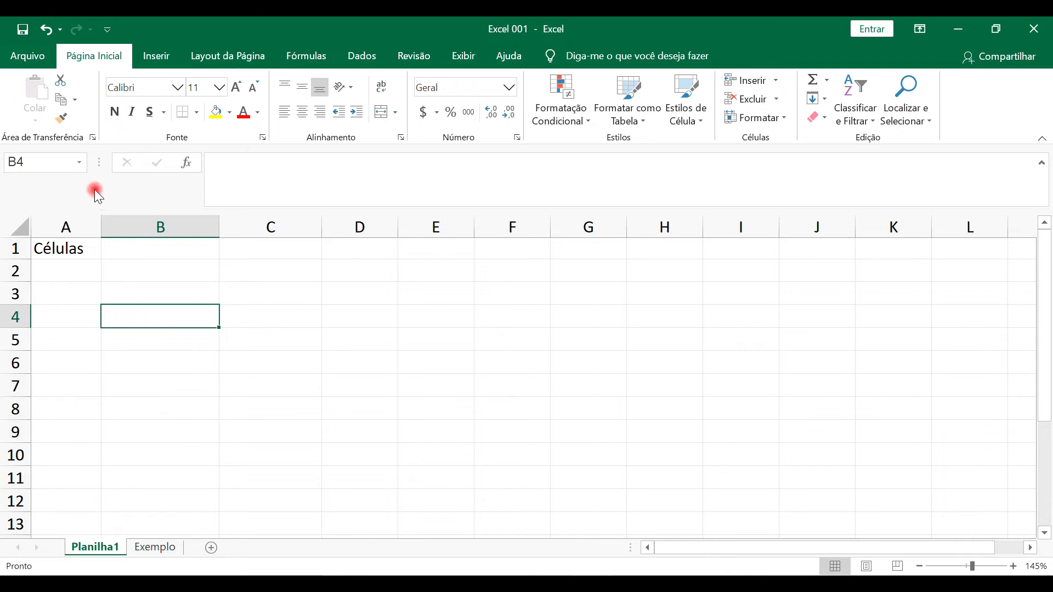
# Copy the contents of cell A1 into cell B1 and clear the copy selection
pyautogui.click(80, 249)
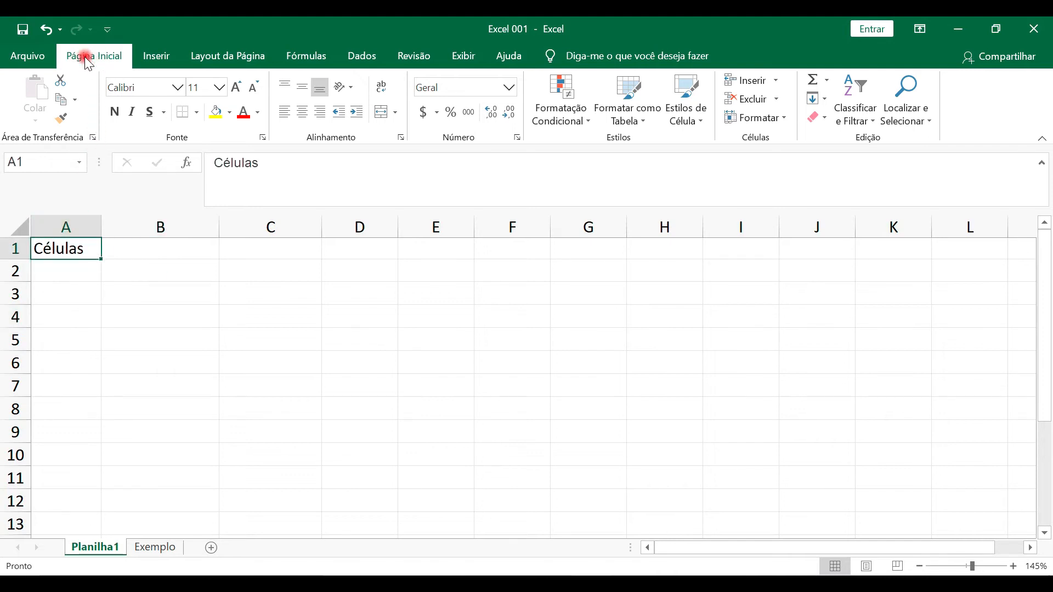
pyautogui.click(71, 103)
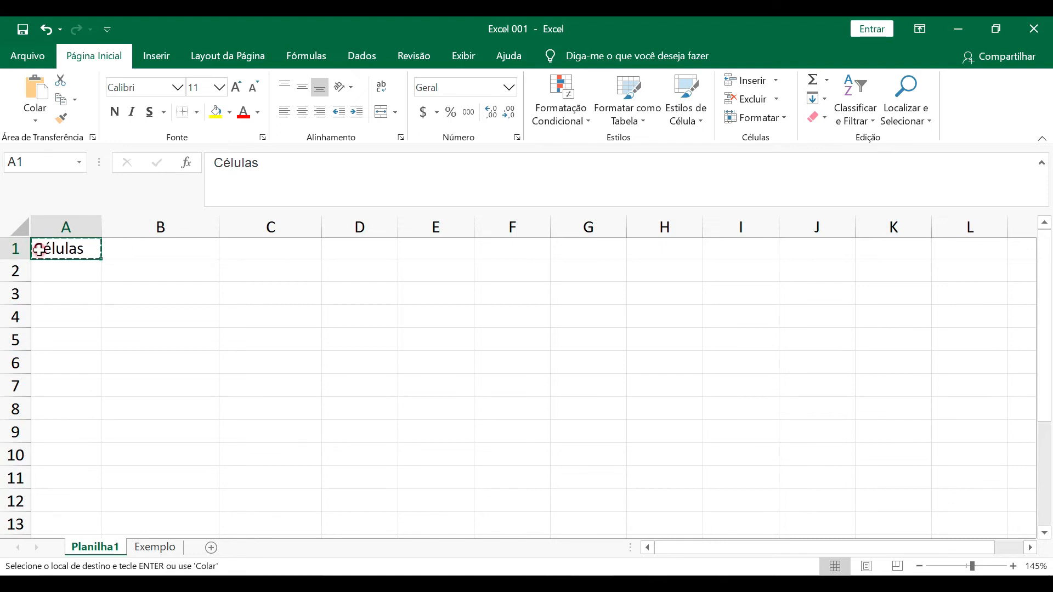
pyautogui.click(149, 251)
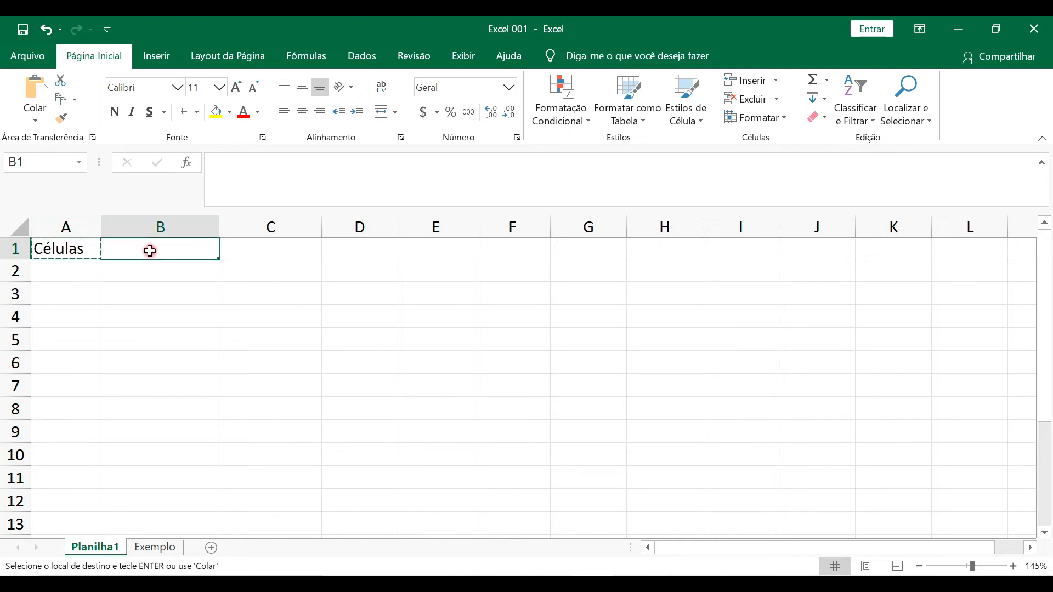
pyautogui.click(23, 102)
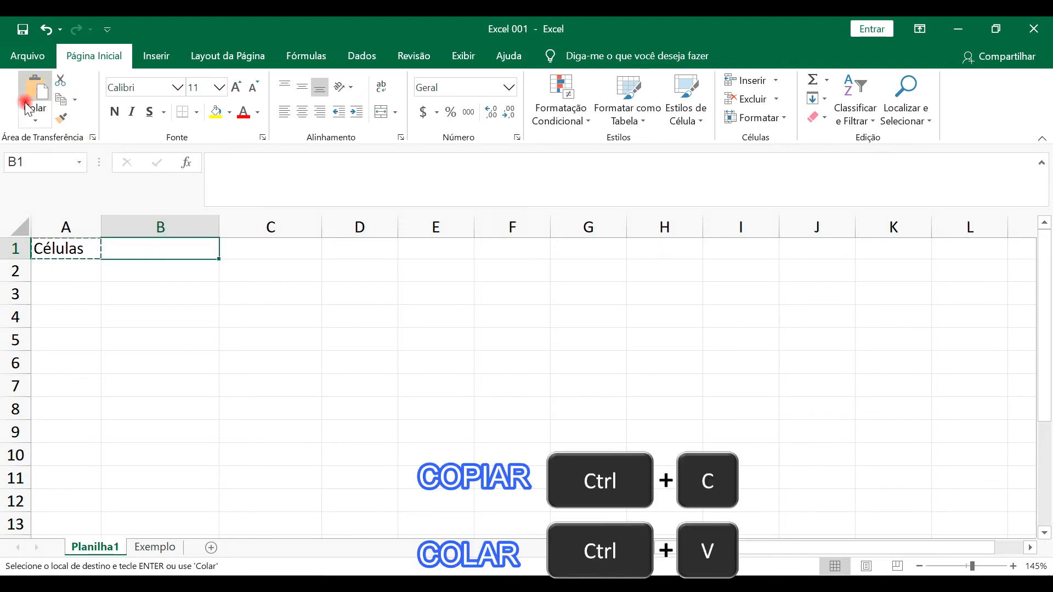
pyautogui.click(169, 285)
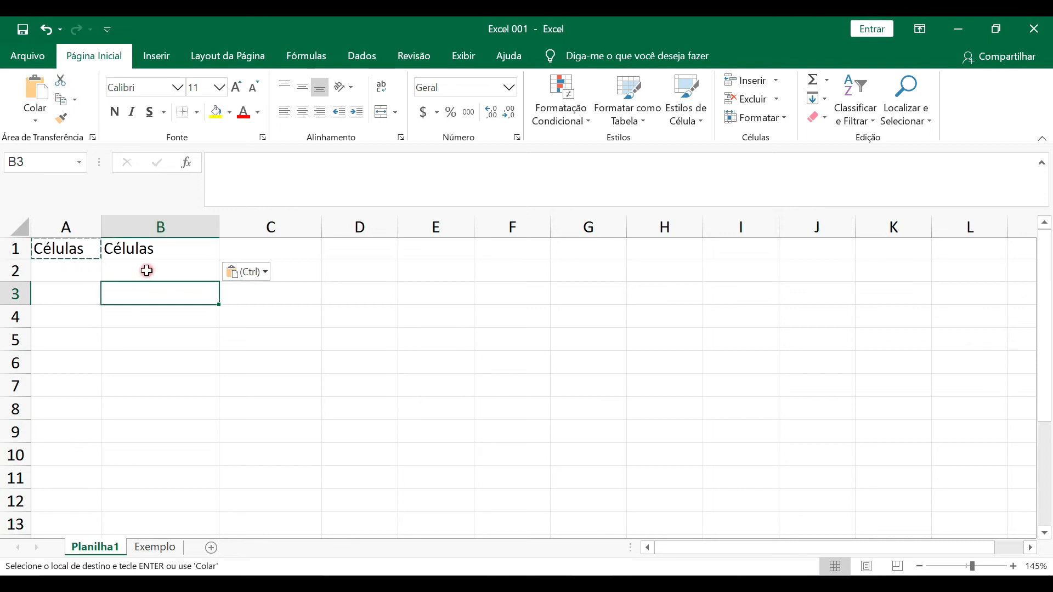
pyautogui.press('Escape')
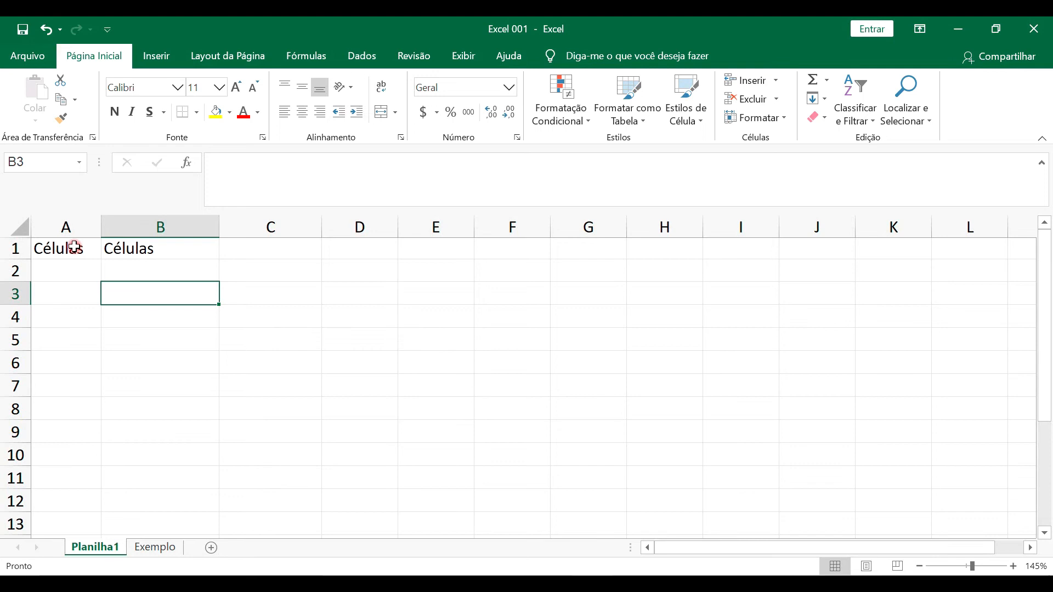
# Cut the contents of cell A1 and paste them into cell C1
pyautogui.click(75, 247)
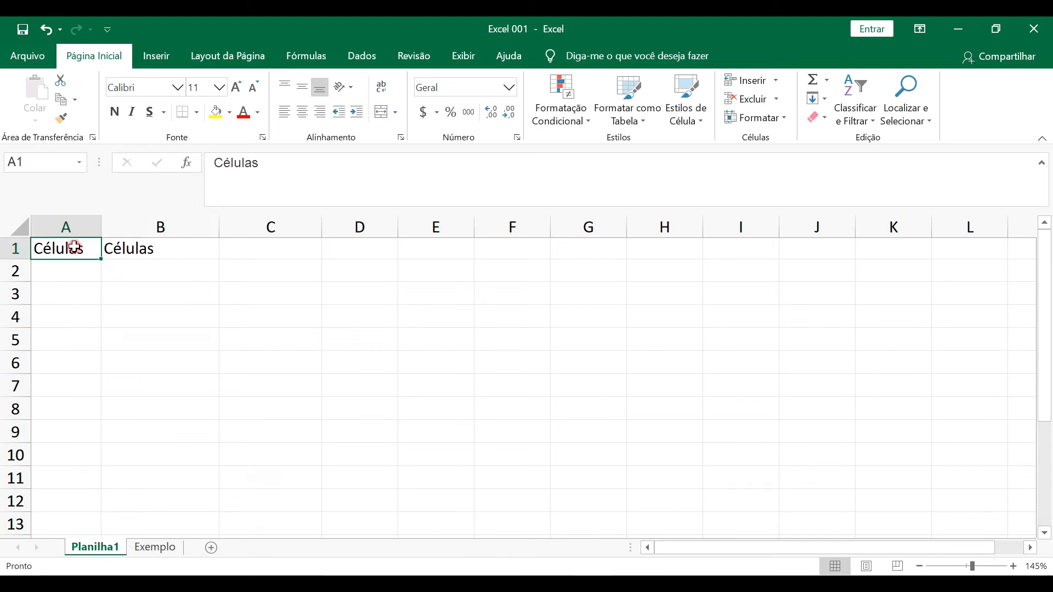
pyautogui.click(61, 81)
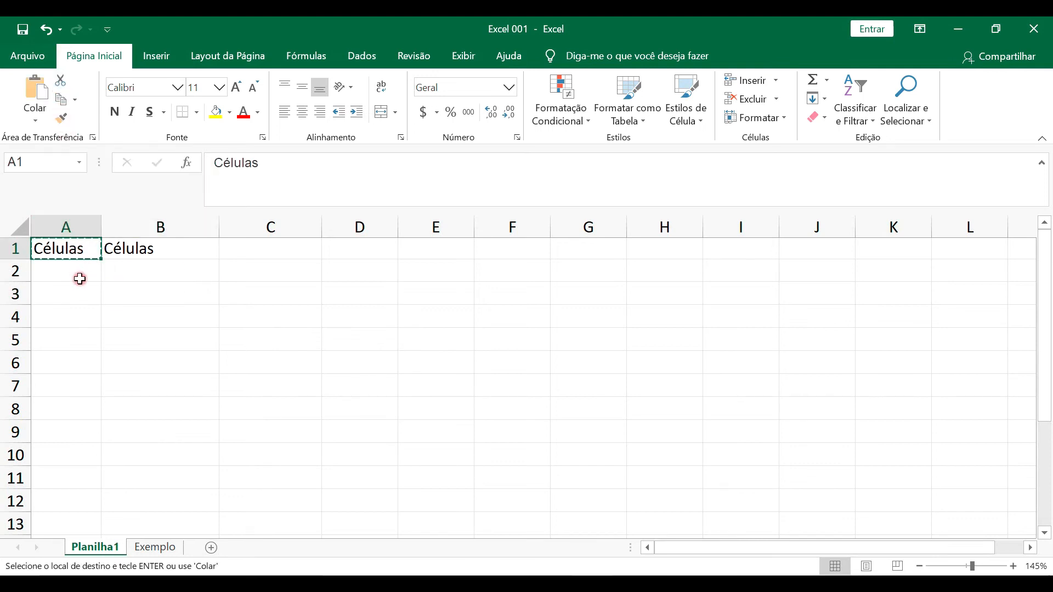
pyautogui.click(259, 250)
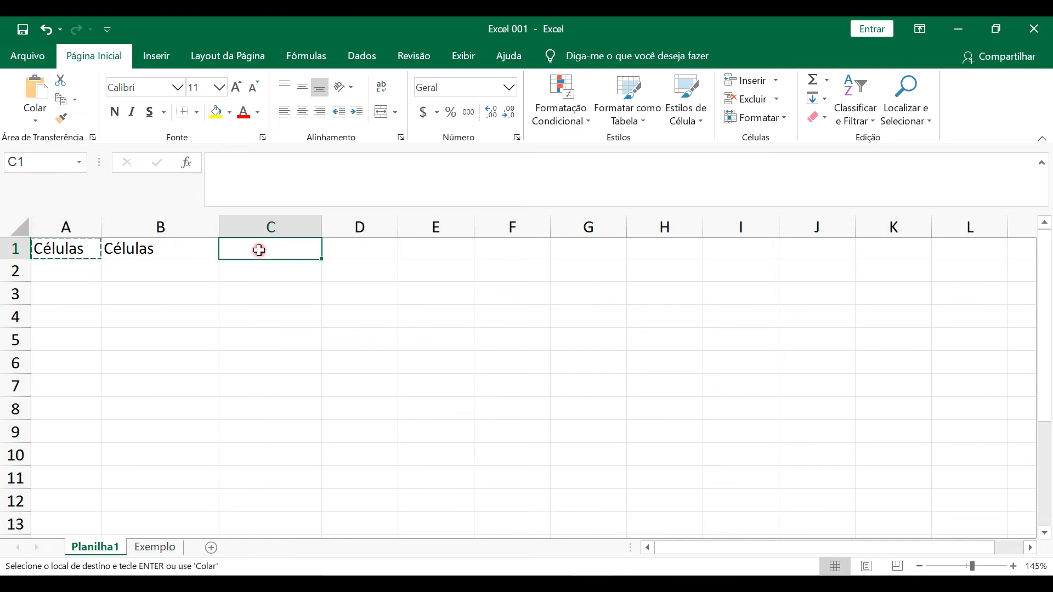
pyautogui.click(36, 93)
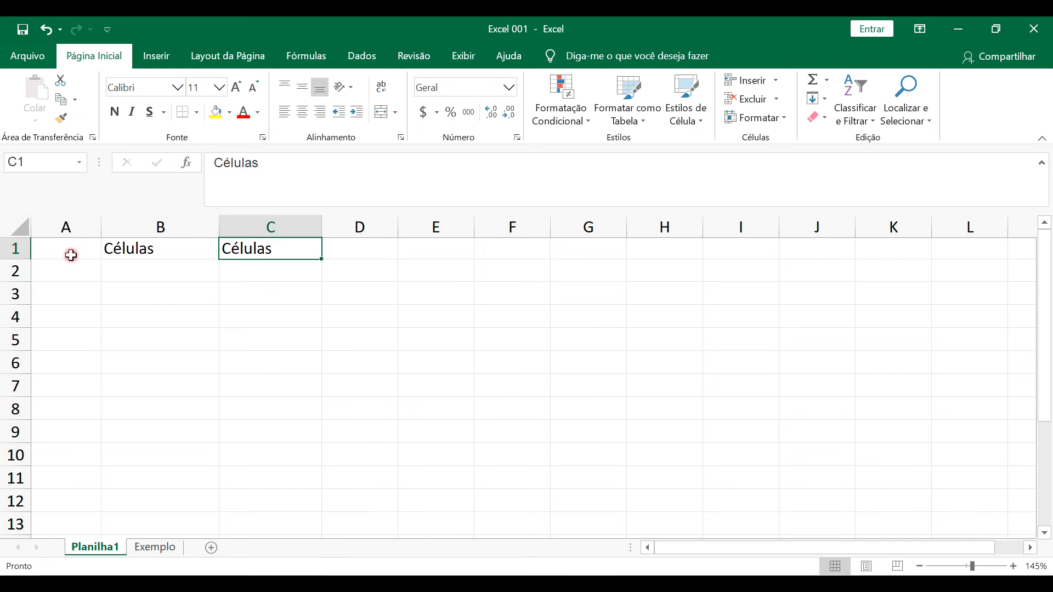
# Fill cell B1 with yellow
pyautogui.click(70, 118)
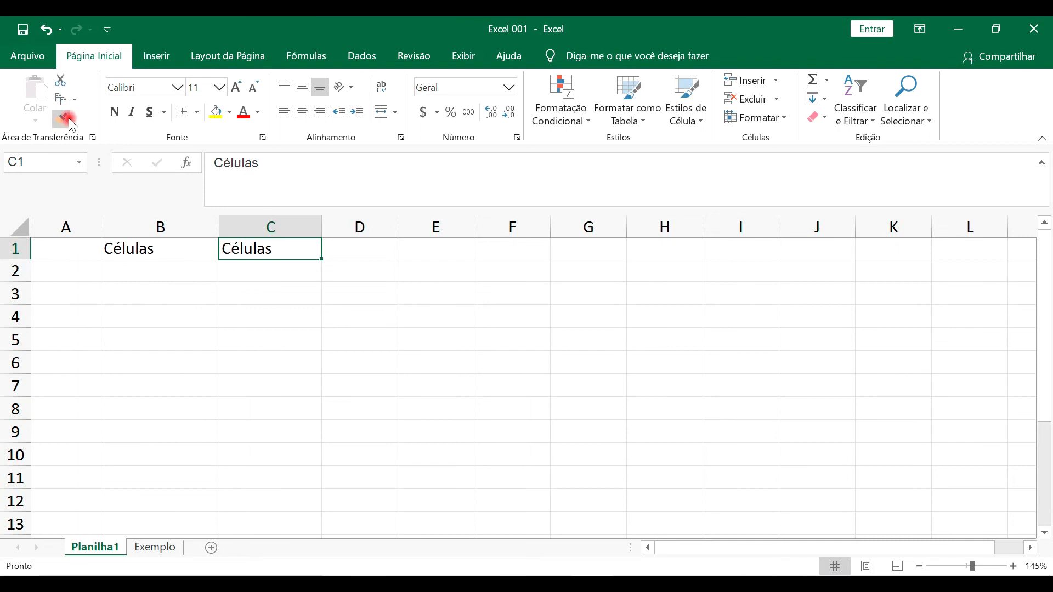
pyautogui.click(138, 250)
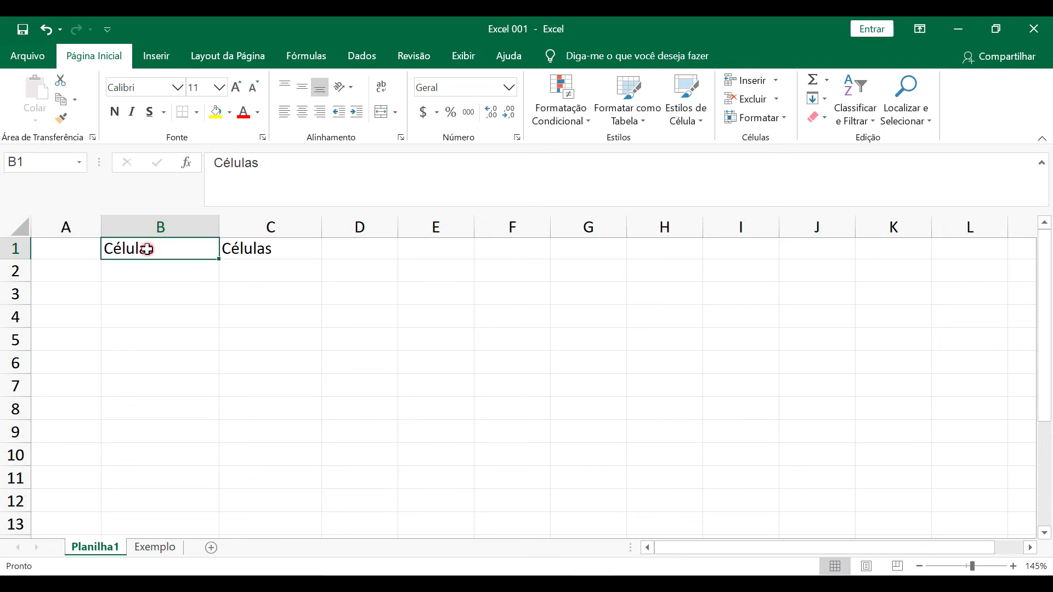
pyautogui.click(216, 112)
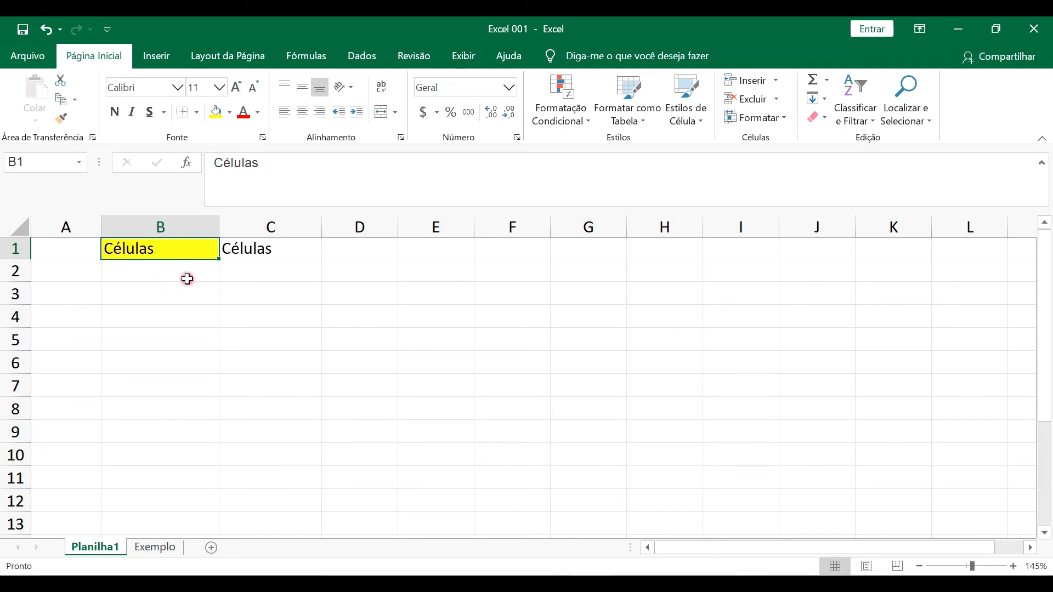
# Apply the formatting of cell B1 to cell C1 with the Format Painter
pyautogui.click(283, 247)
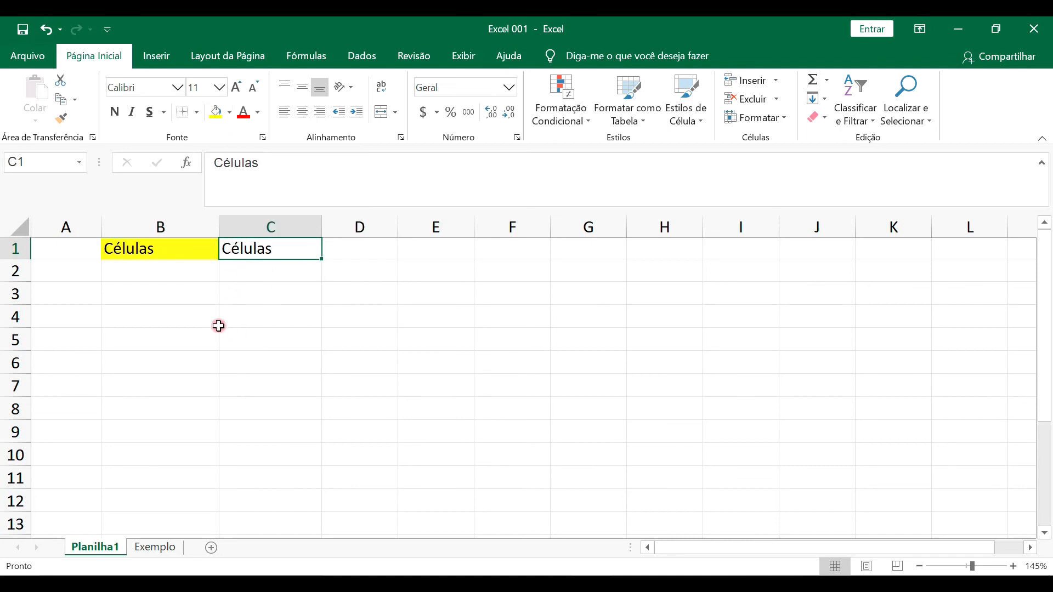
pyautogui.click(137, 247)
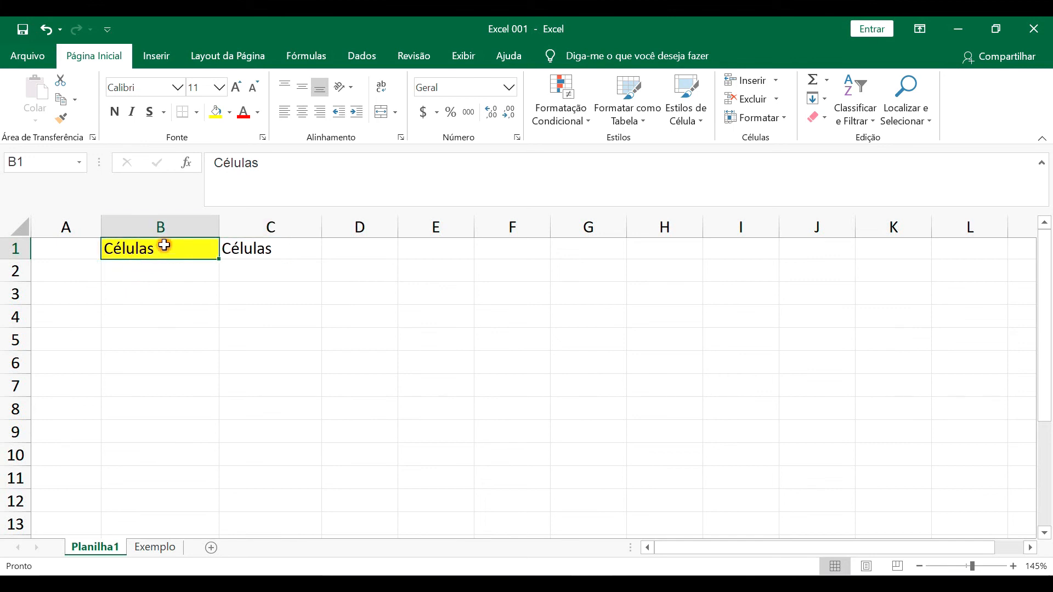
pyautogui.click(267, 250)
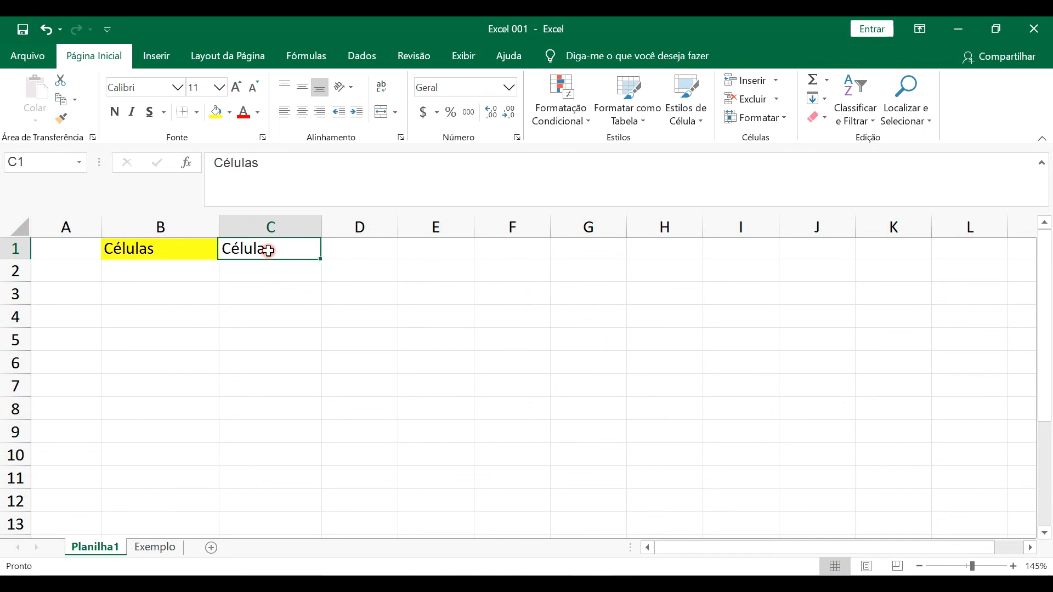
pyautogui.click(170, 250)
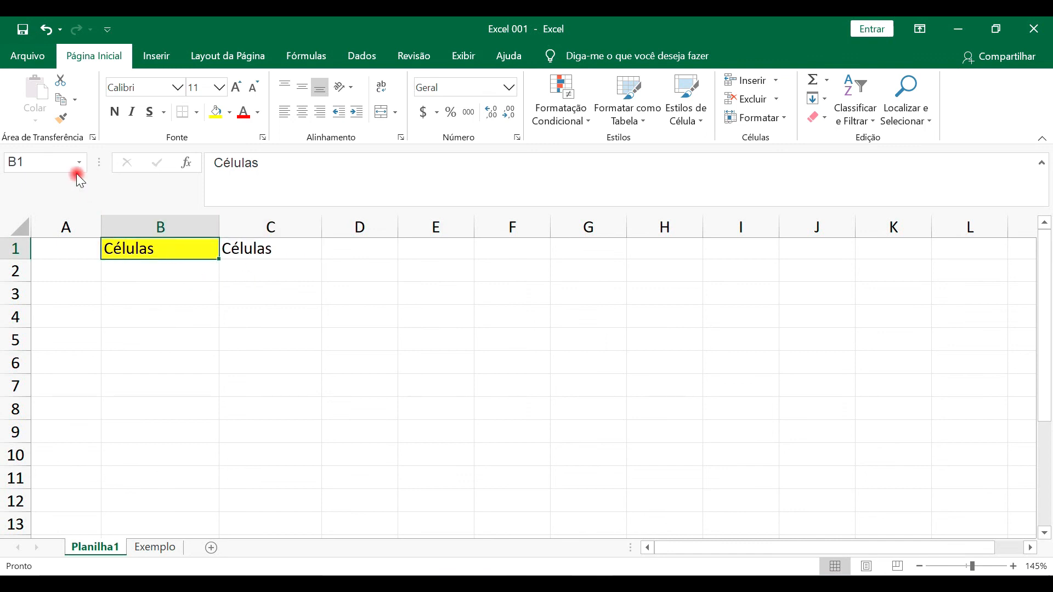
pyautogui.click(62, 122)
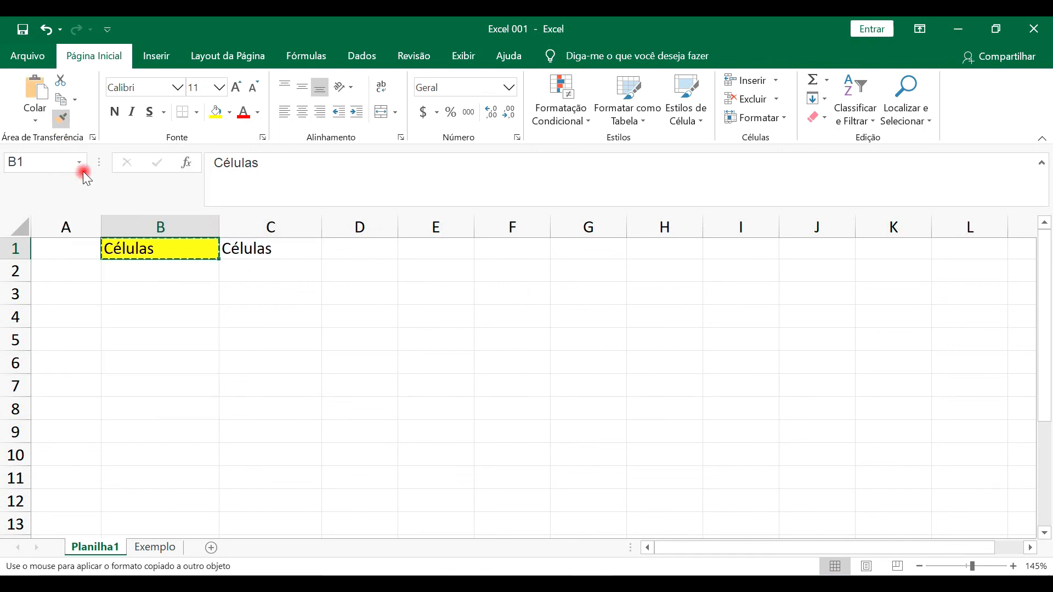
pyautogui.click(255, 249)
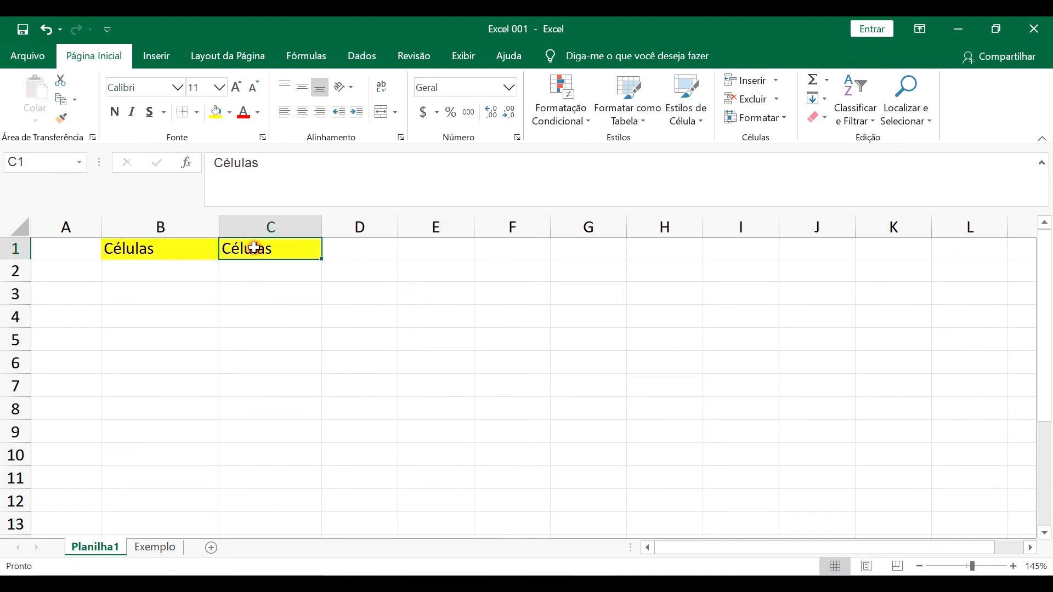
pyautogui.click(227, 329)
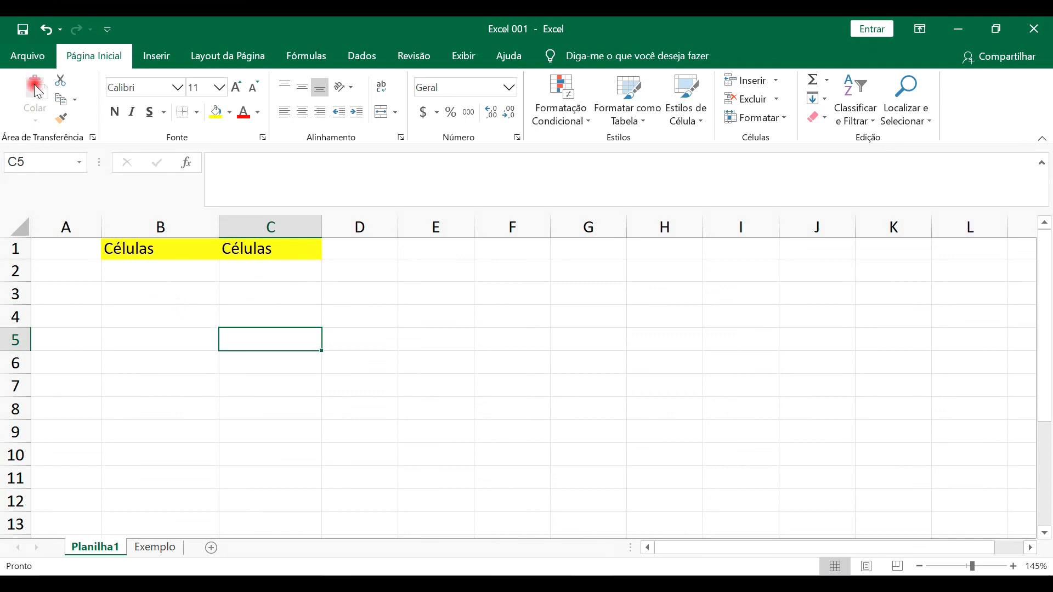